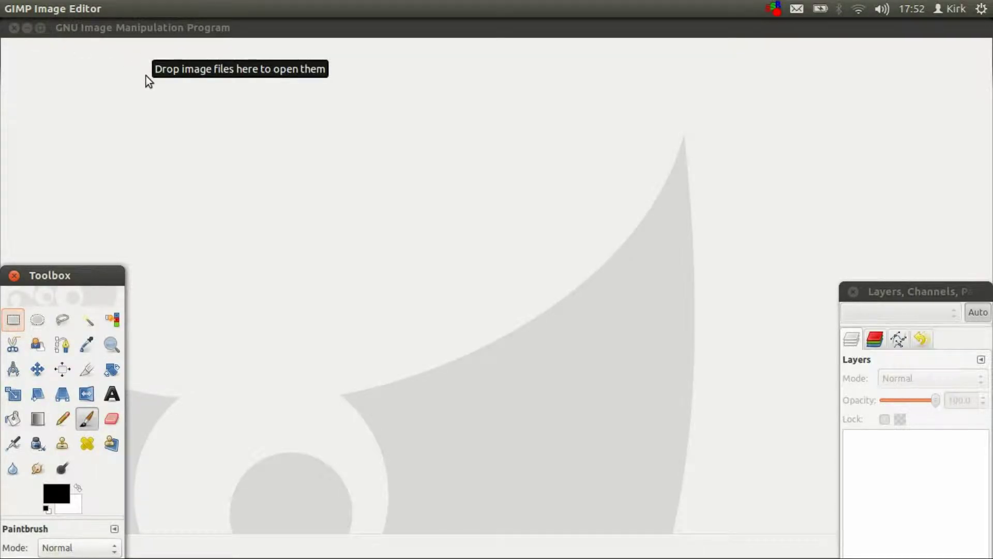
- Move the Toolbox window up to just below the main window's title bar so its Paintbrush options fit on screen
click(270, 20)
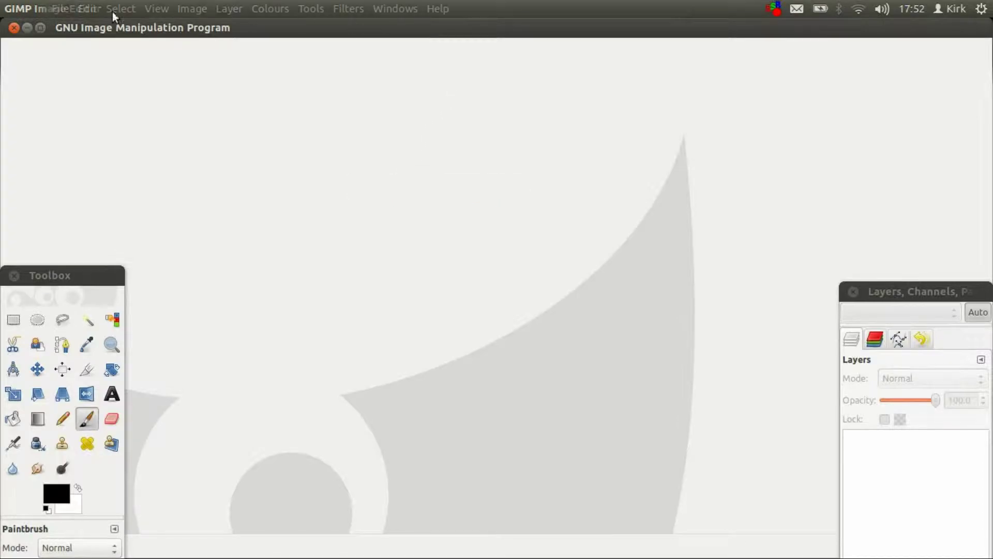
click(51, 277)
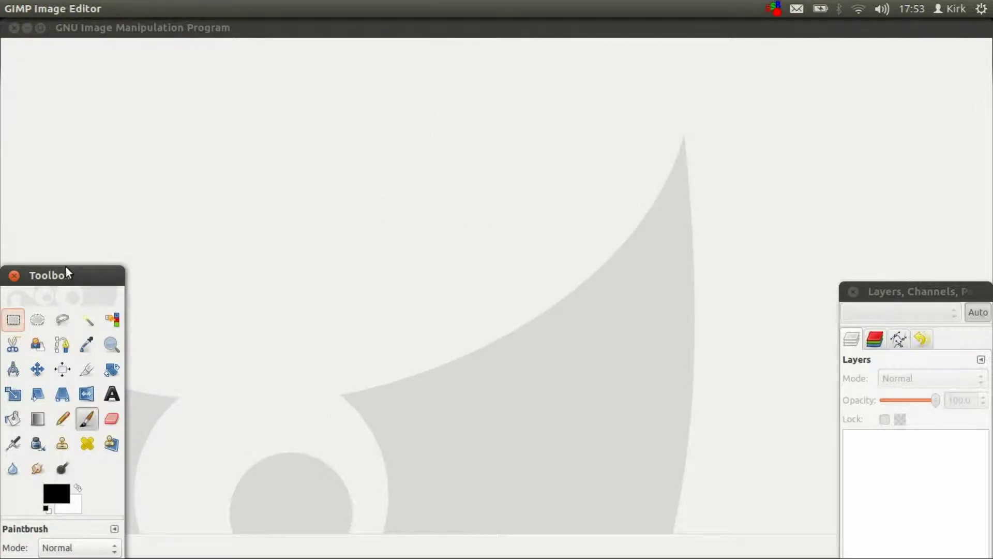
mouse_move(56, 259)
mouse_down()
mouse_move(45, 69)
mouse_move(53, 41)
mouse_move(54, 50)
mouse_up()
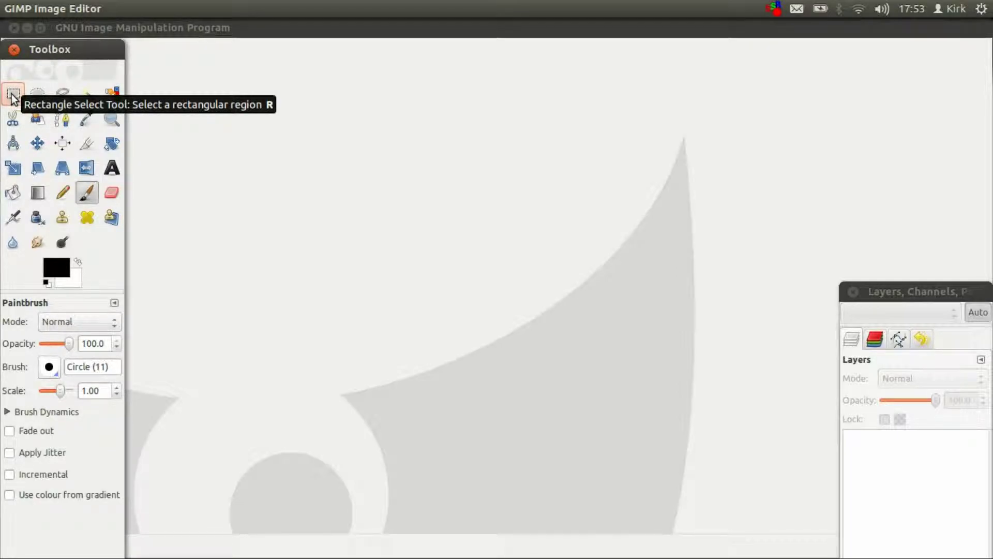
click(296, 171)
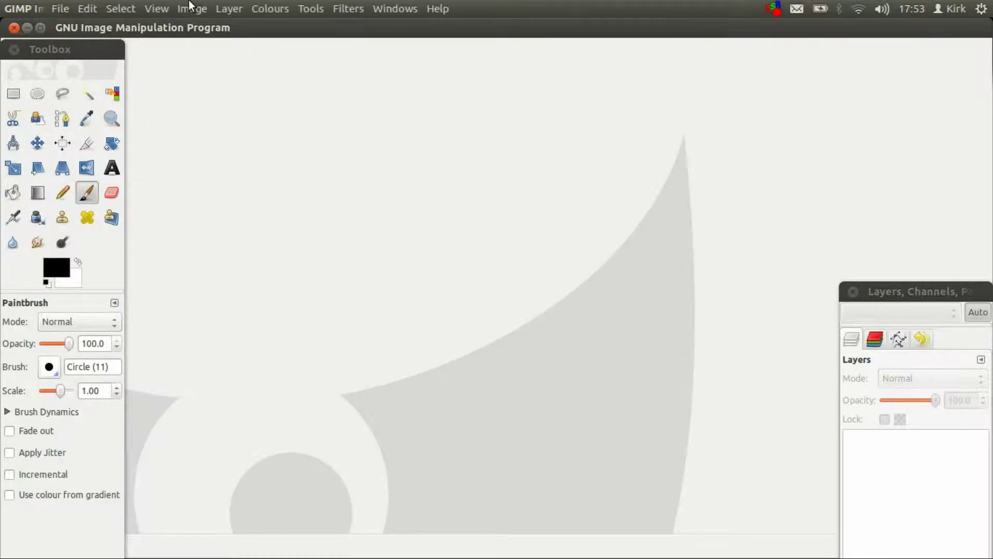
- Examine the Paintbrush's blend modes from Normal to Value and its opacity setting, keeping Normal at 100
click(84, 50)
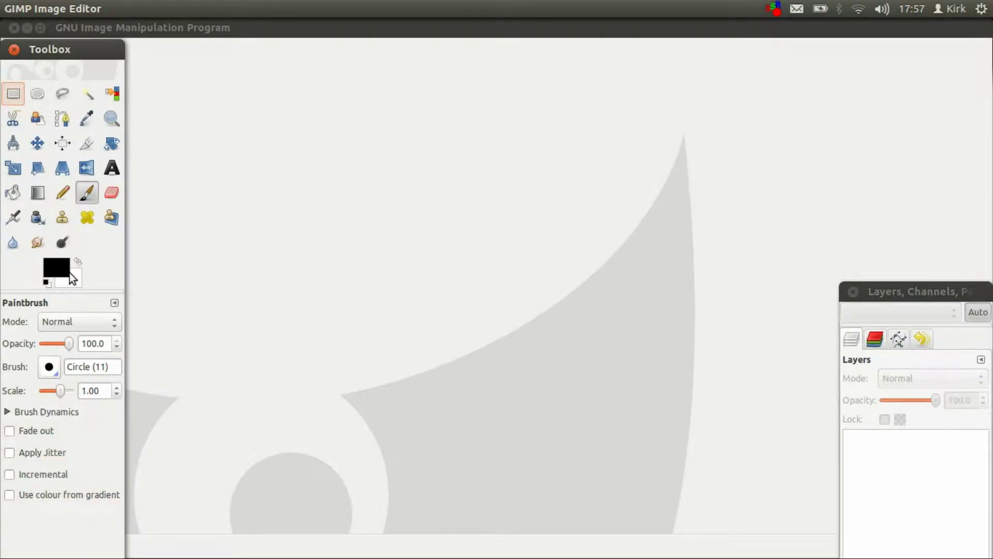
click(82, 324)
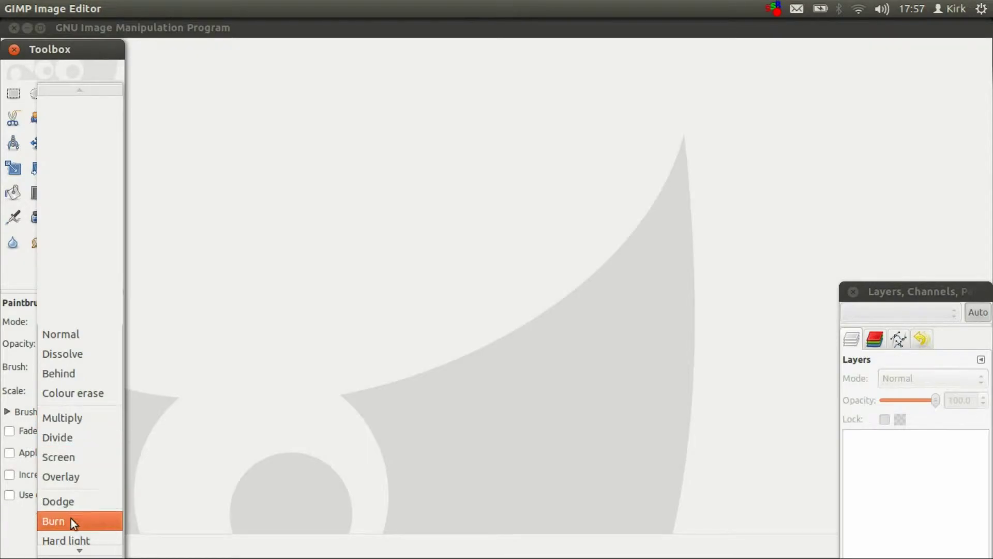
mouse_move(79, 552)
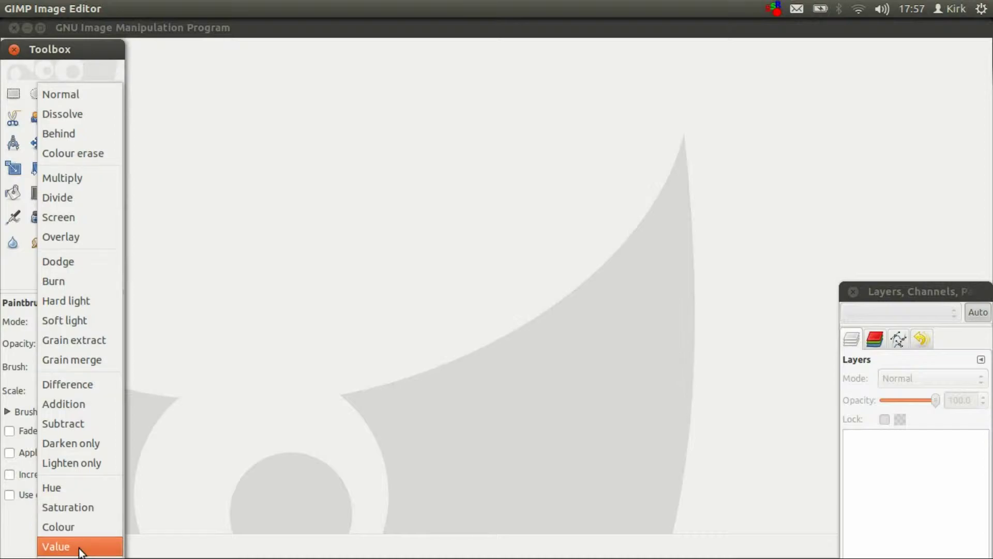
click(257, 336)
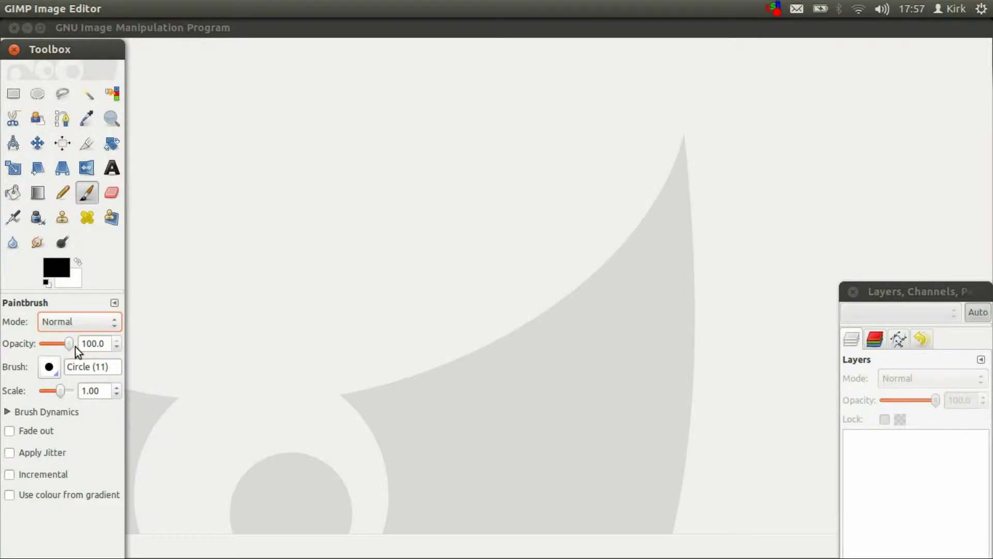
mouse_move(69, 346)
mouse_down()
mouse_move(28, 340)
mouse_move(75, 344)
mouse_up()
- Examine the brush shapes available for the Paintbrush, keeping the Circle (11) brush
click(49, 368)
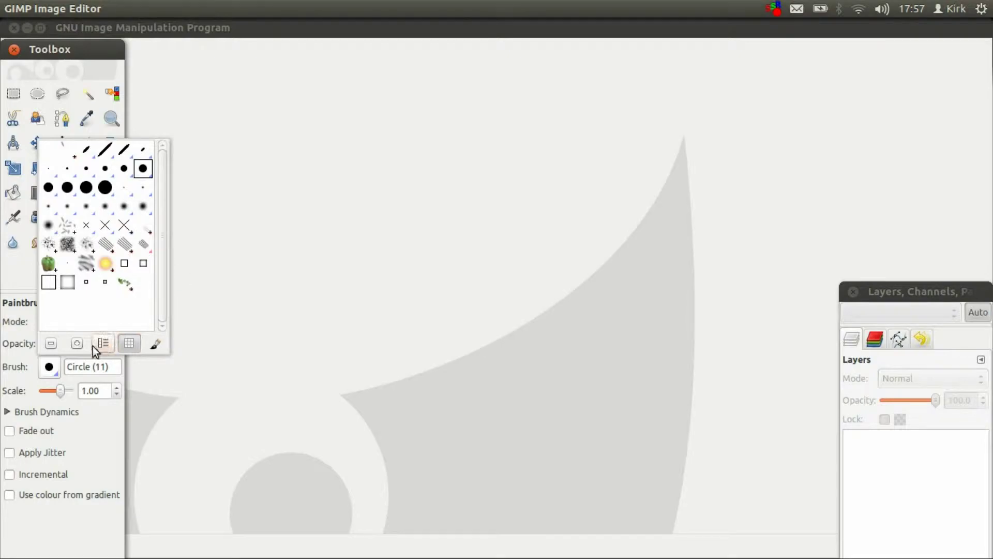
click(58, 364)
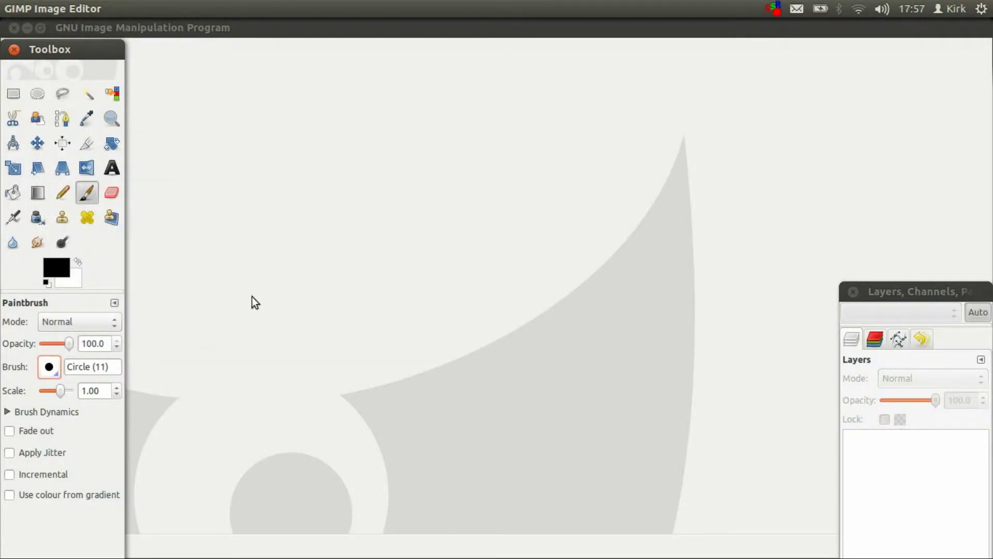
mouse_move(39, 52)
mouse_down()
mouse_move(39, 21)
mouse_move(39, 50)
mouse_up()
click(52, 365)
click(53, 365)
click(110, 364)
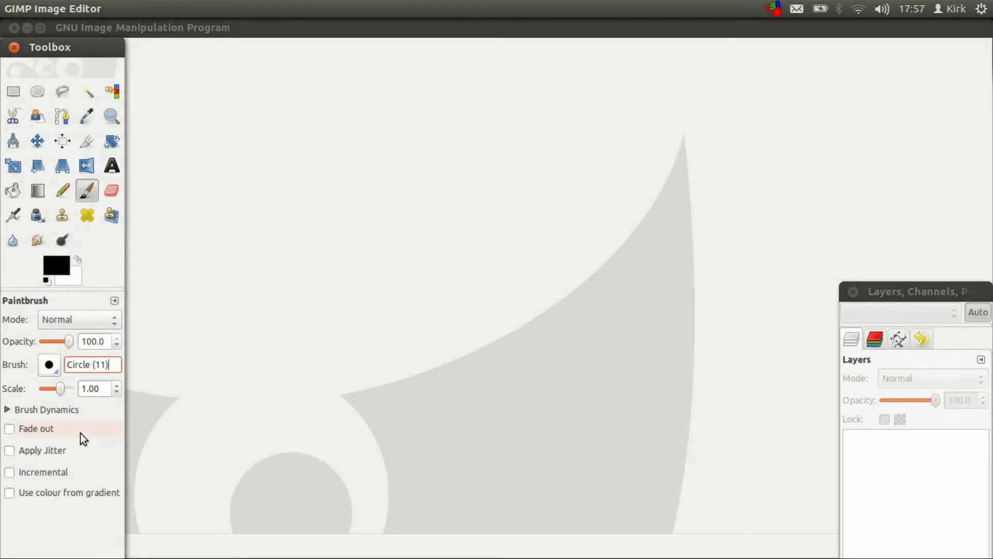
- Set the Paintbrush scale to 0.94 and inspect the Brush Dynamics options without changing them
click(65, 388)
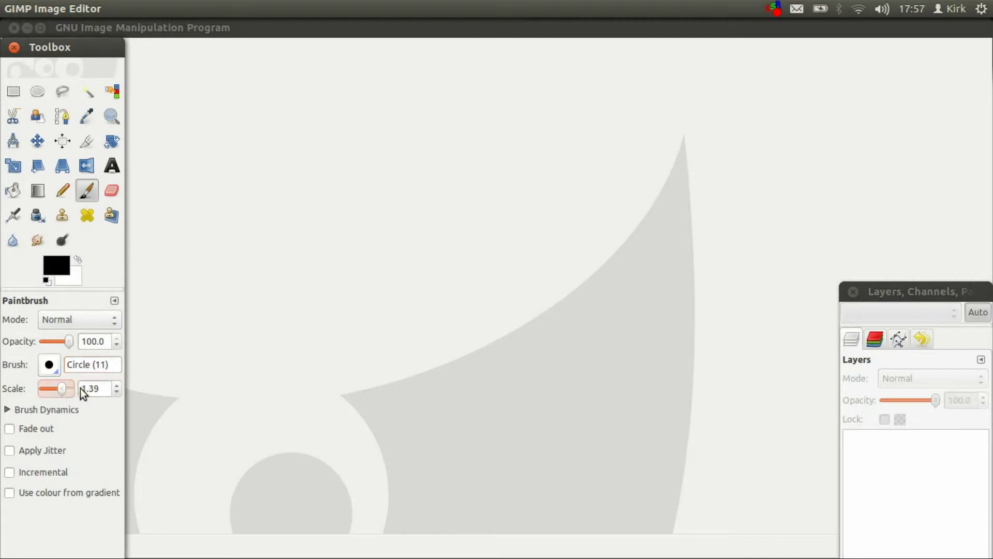
drag(65, 389, 59, 390)
click(7, 409)
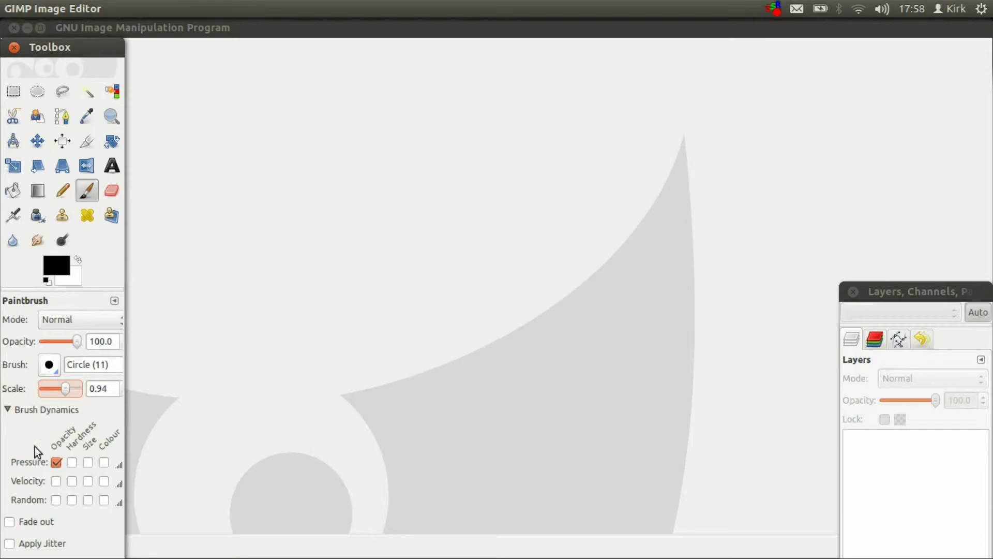
click(12, 409)
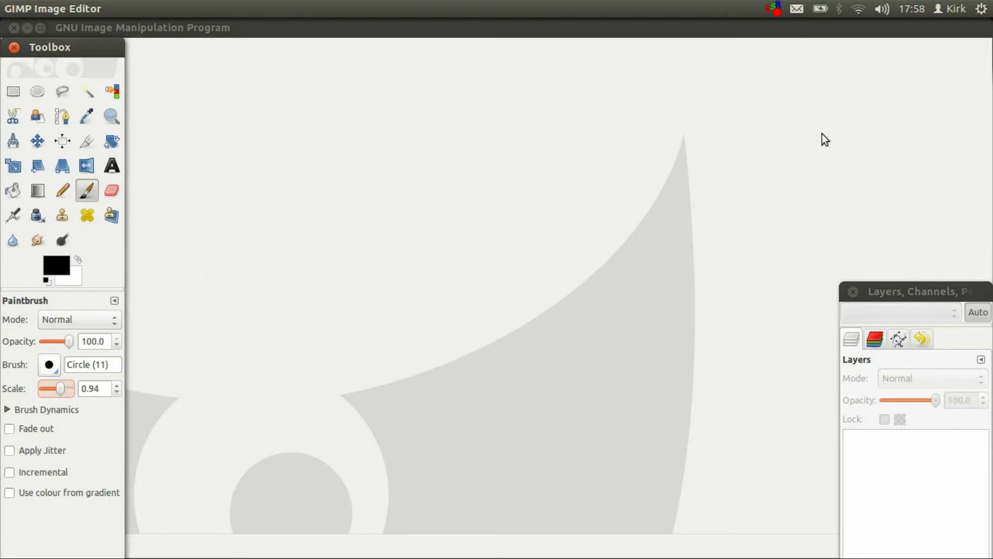
- Move the Layers, Channels, Paths dock up level with the main window's title bar and flush with the screen edge
click(892, 283)
drag(900, 288, 876, 40)
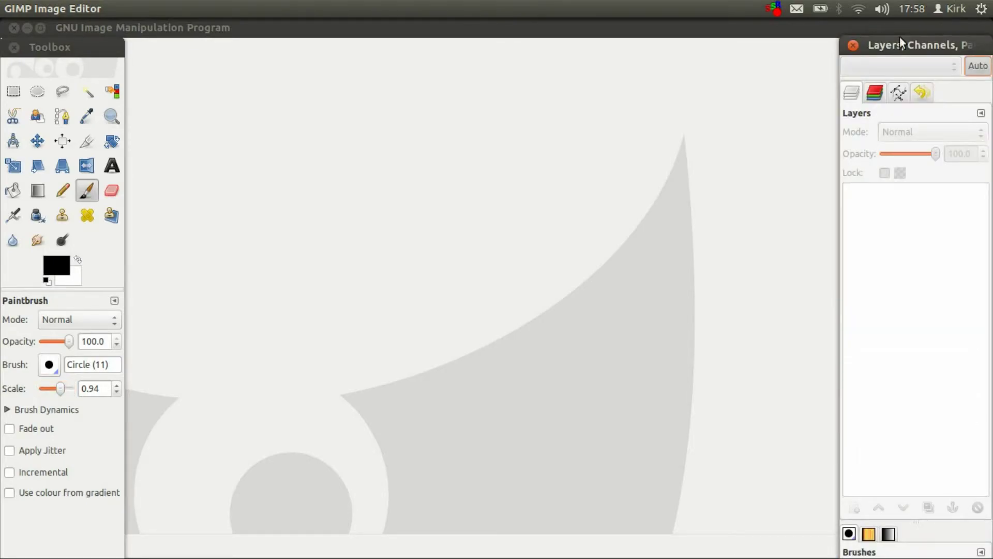
drag(920, 47, 958, 47)
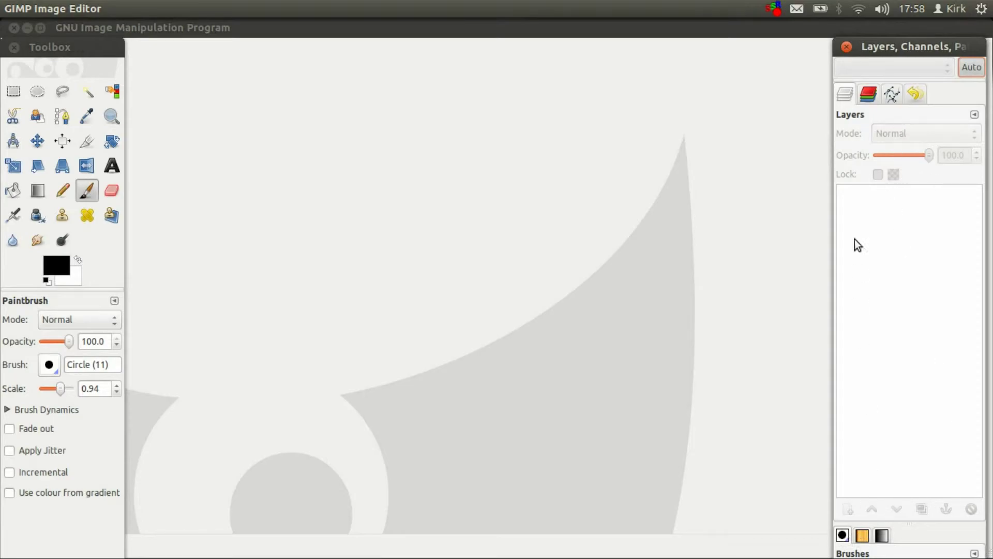
drag(876, 42, 878, 20)
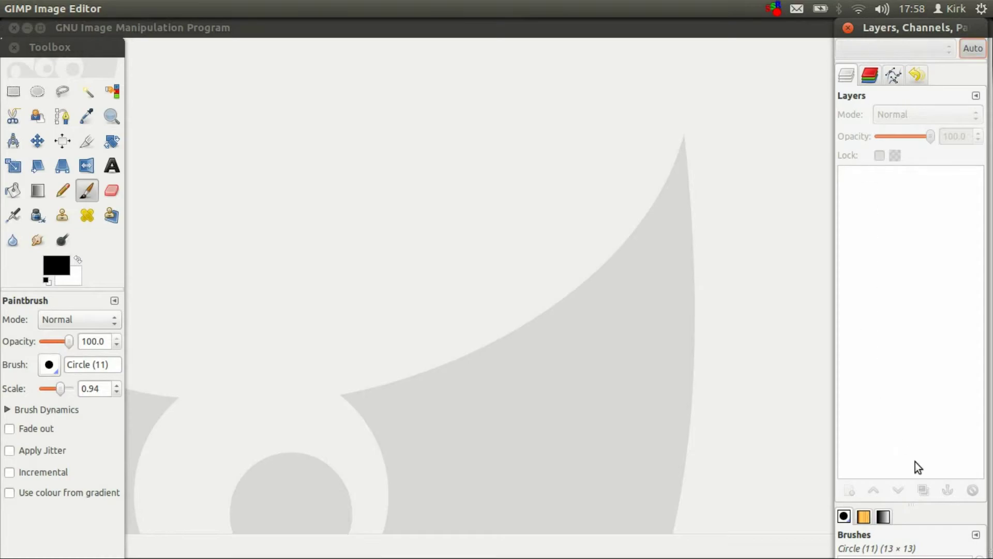
click(900, 359)
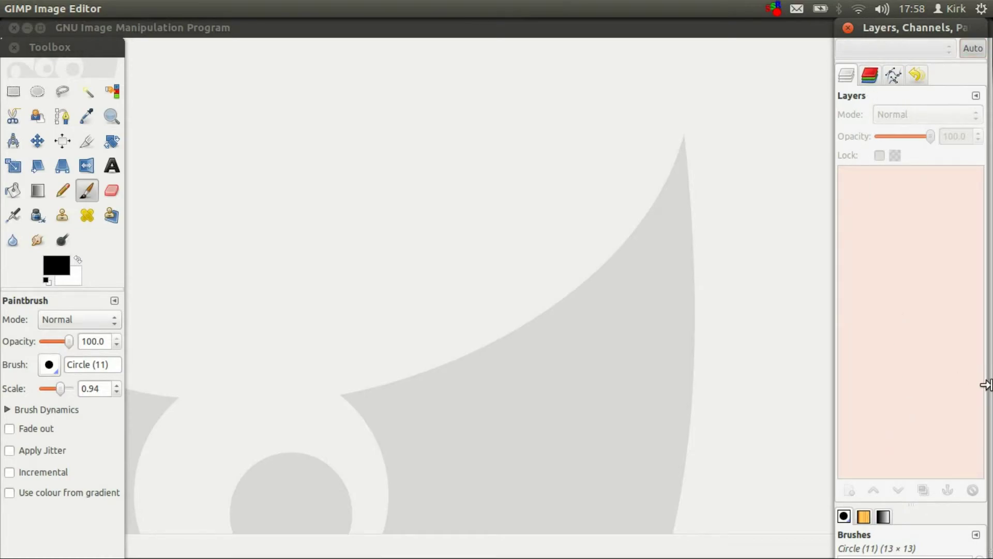
drag(892, 21, 898, 21)
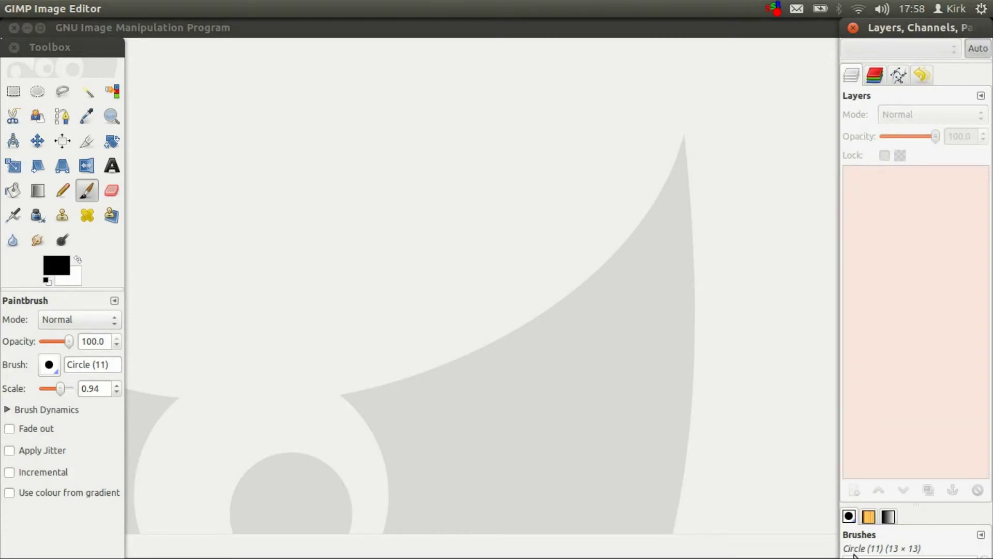
- Look through the dock's patterns, gradients and brushes, and compare them with the Paintbrush's own brush picker
click(867, 517)
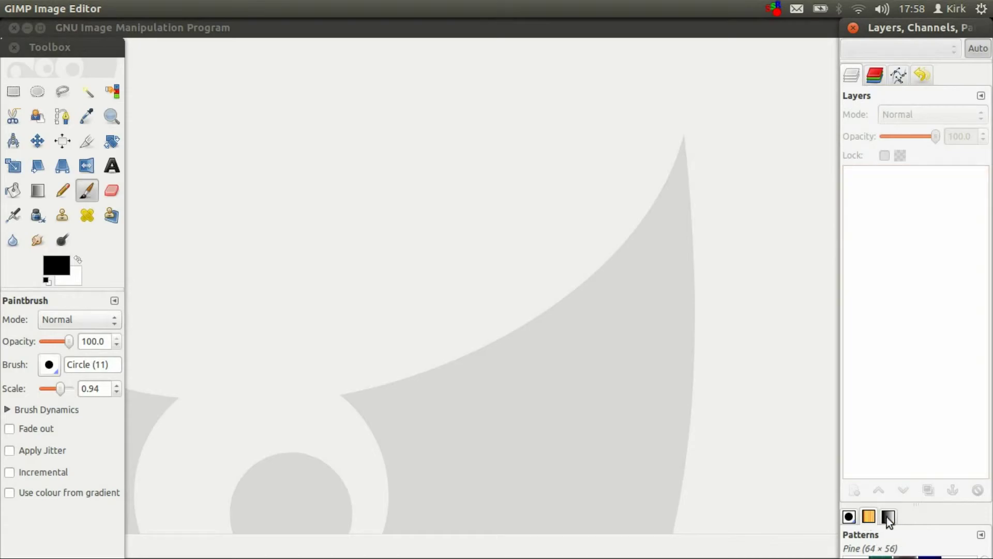
click(892, 517)
click(870, 517)
click(851, 516)
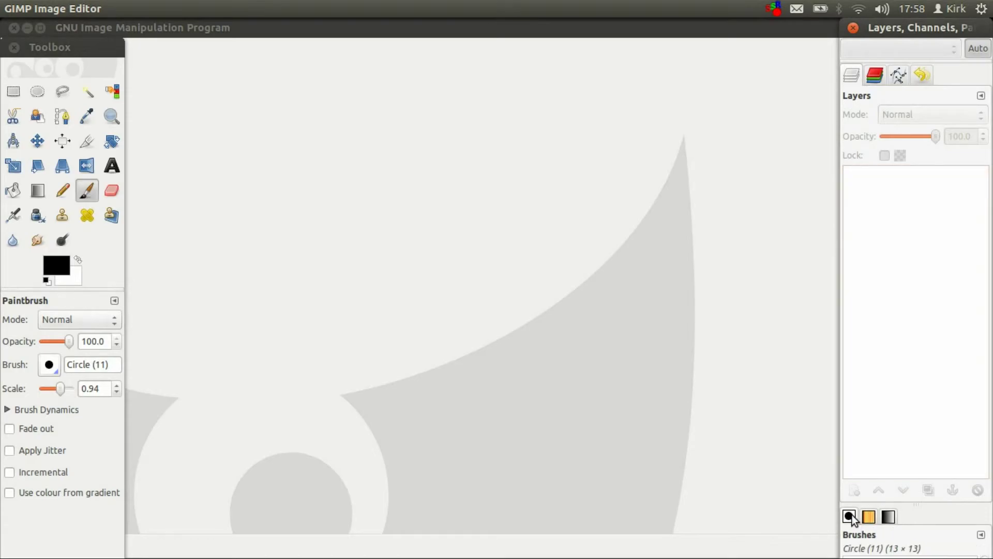
click(50, 364)
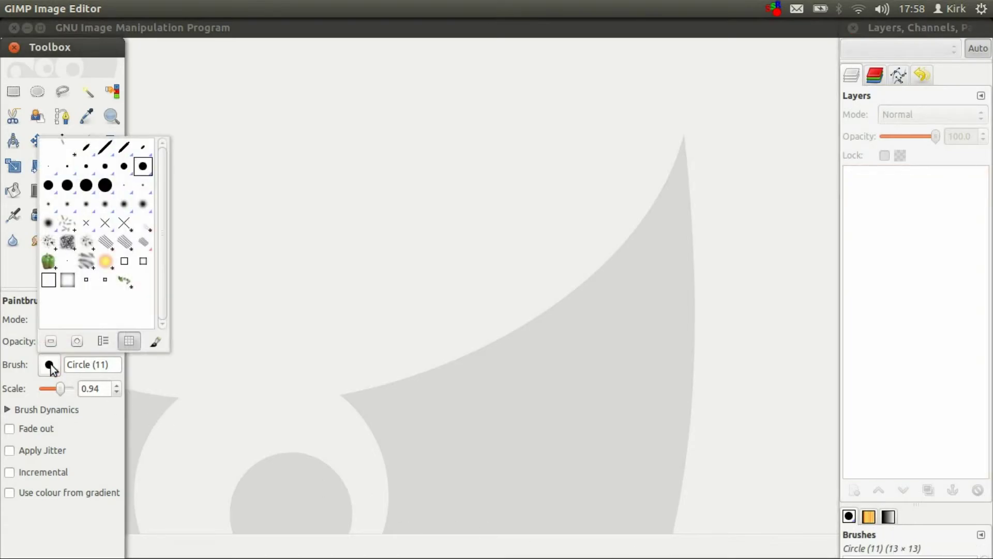
click(50, 364)
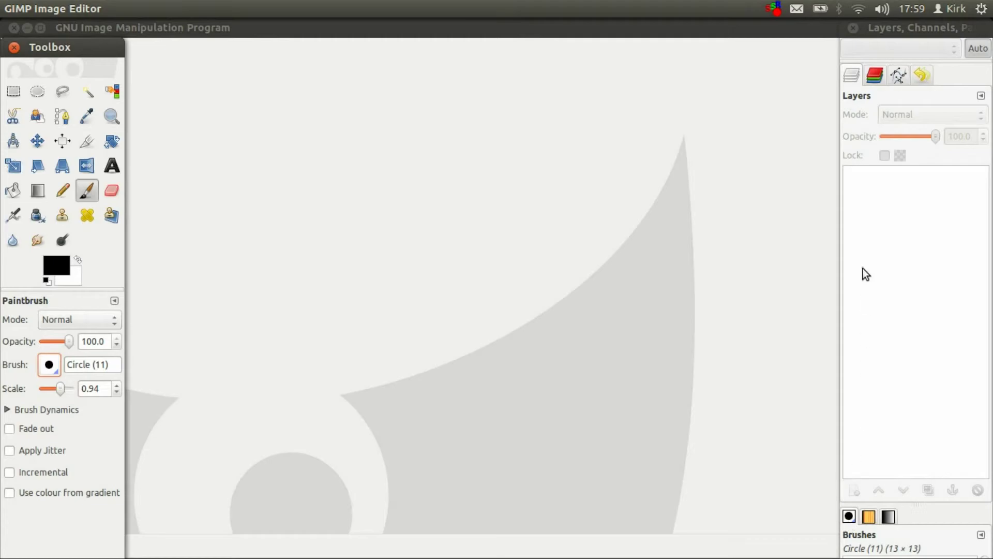
- View the dock's Channels, Paths and Undo History, checking Patterns and Brushes along the way
click(873, 80)
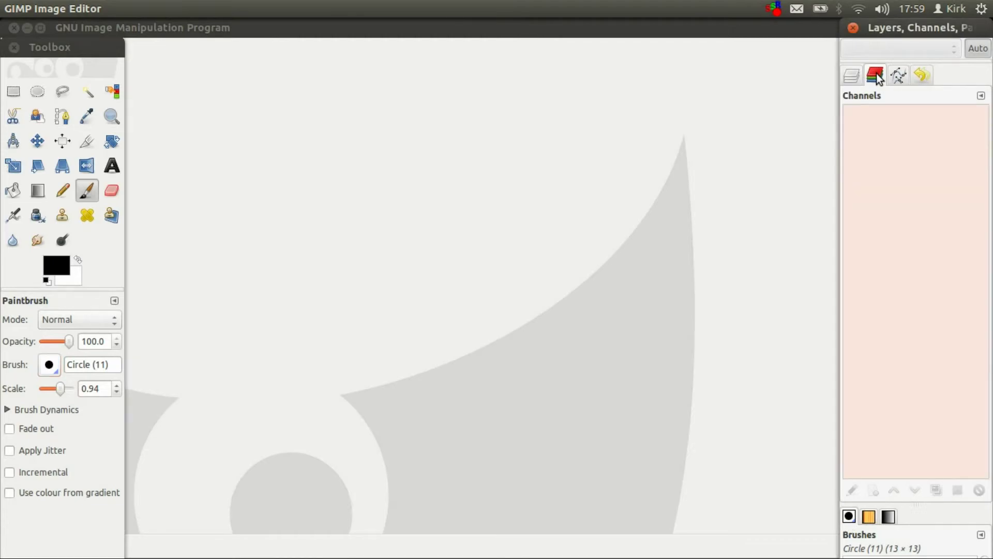
click(869, 517)
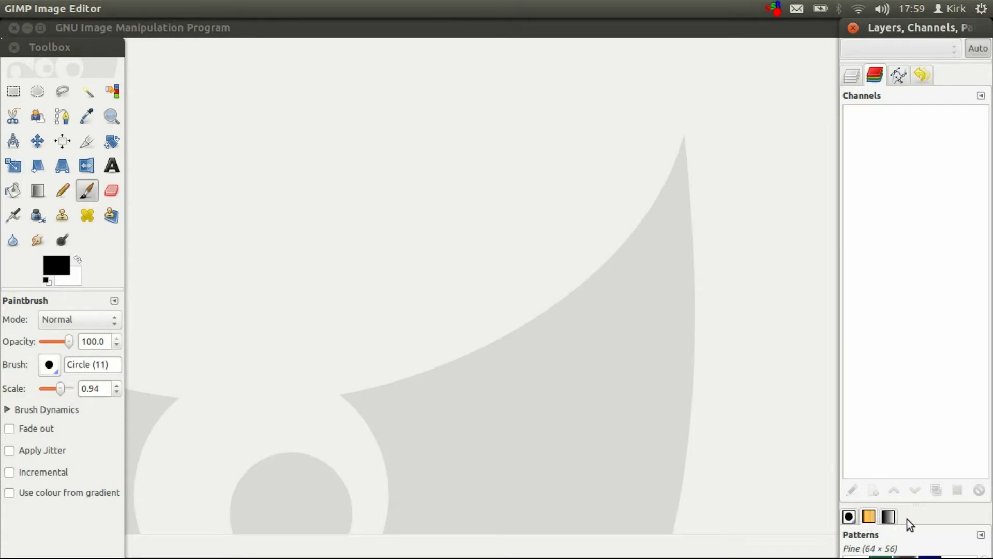
click(852, 517)
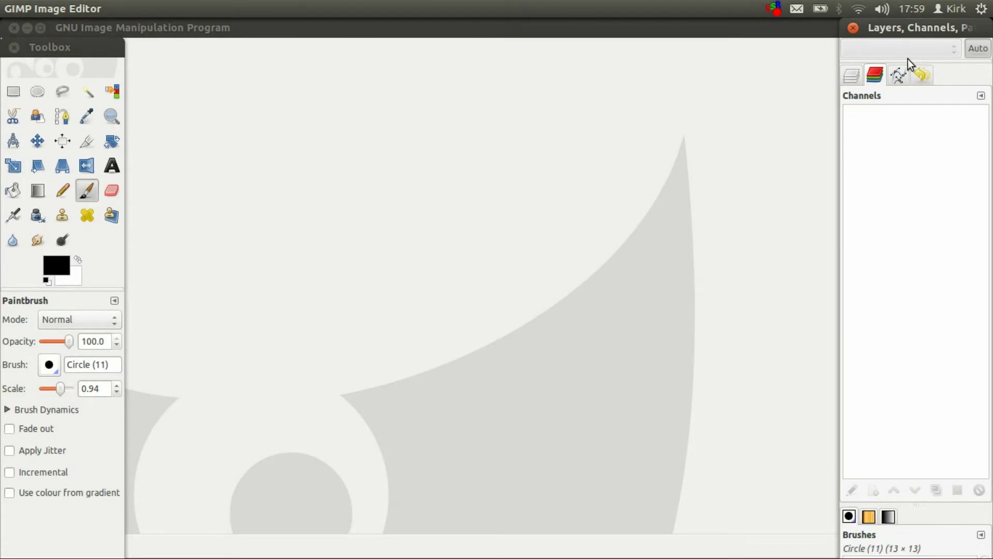
click(907, 81)
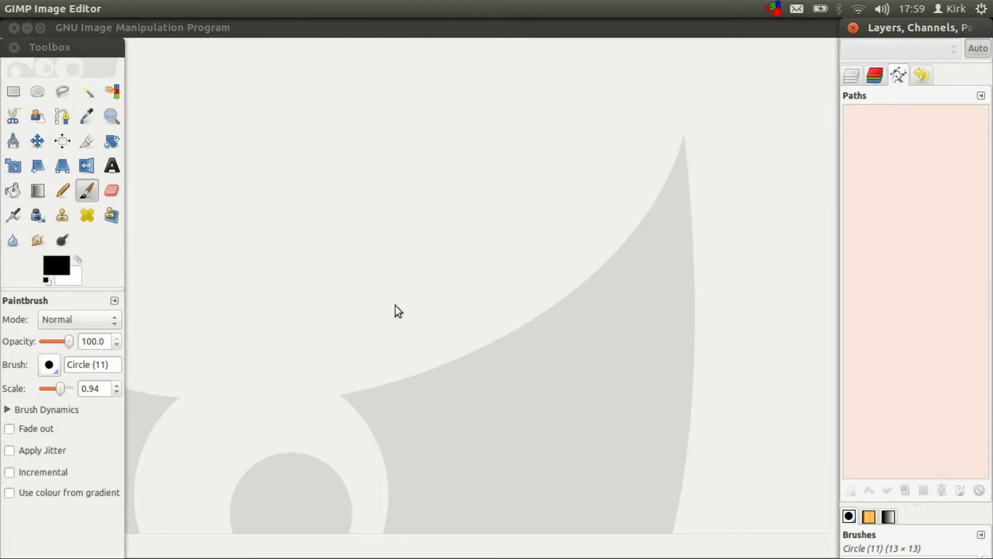
click(914, 76)
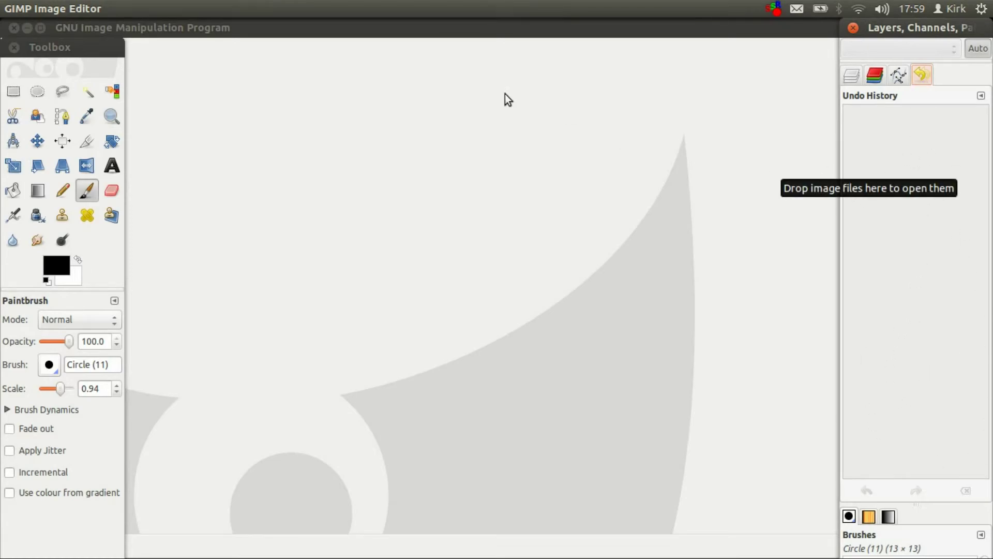
- Switch focus repeatedly between the main image window and the Toolbox to examine which one provides the application menus
click(299, 33)
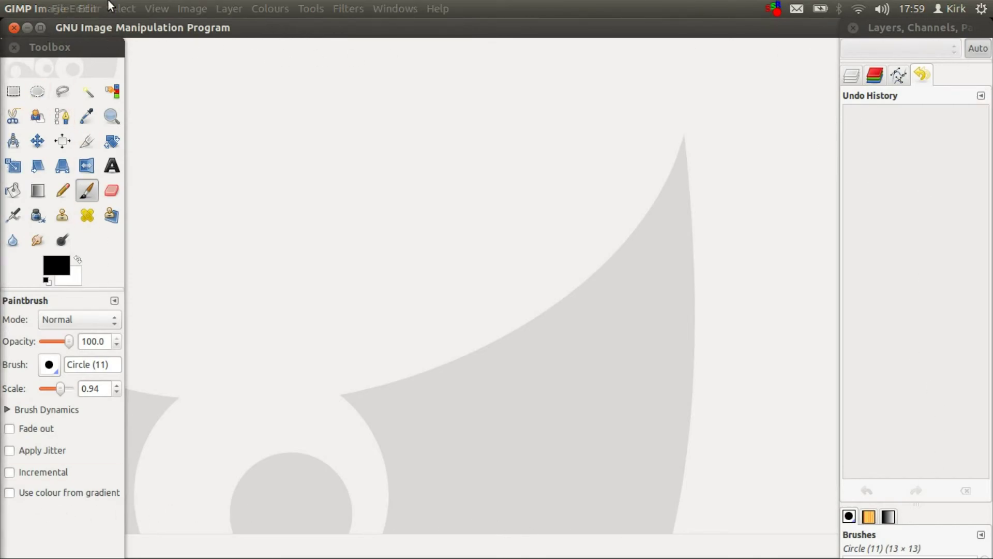
click(76, 262)
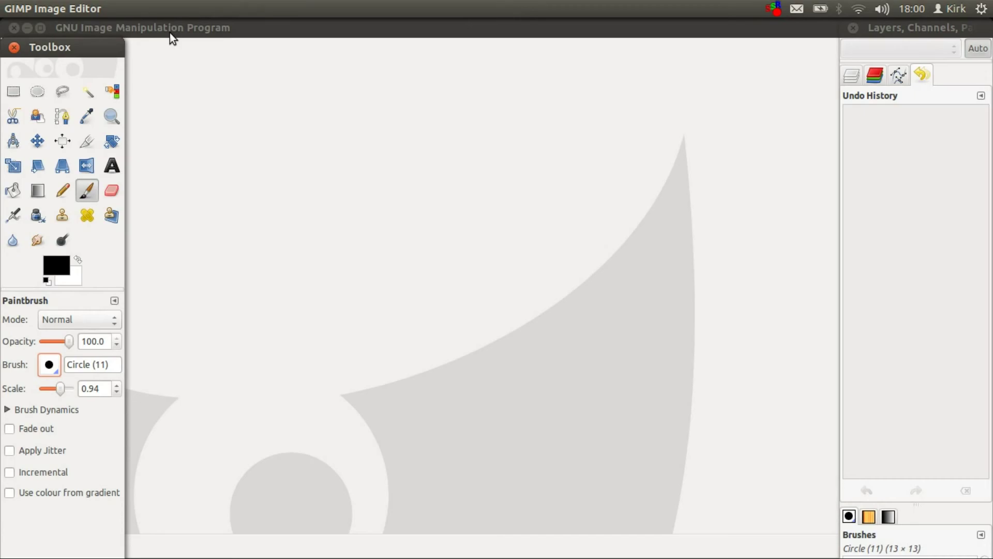
click(253, 30)
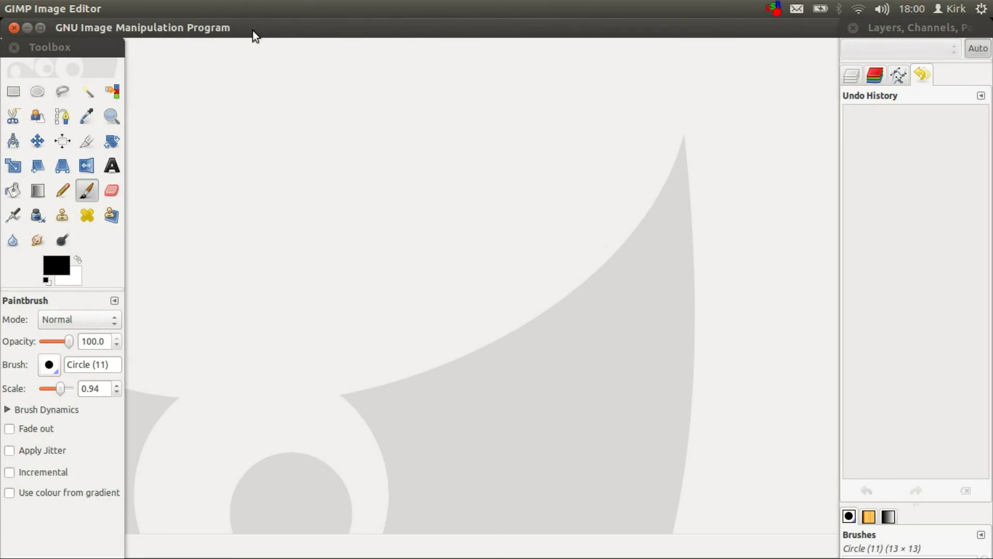
click(44, 46)
click(192, 32)
click(93, 48)
click(150, 23)
click(94, 46)
click(131, 31)
click(88, 47)
click(120, 33)
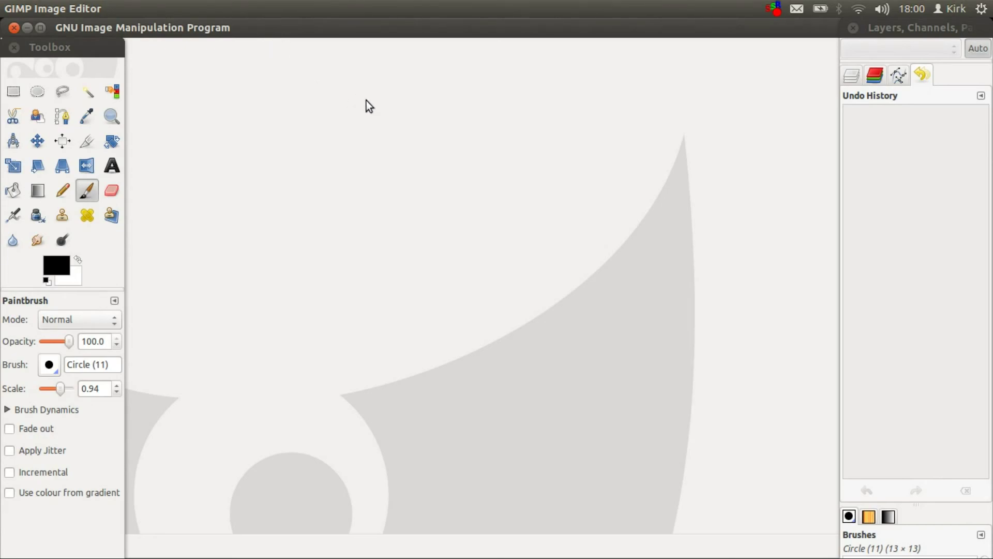